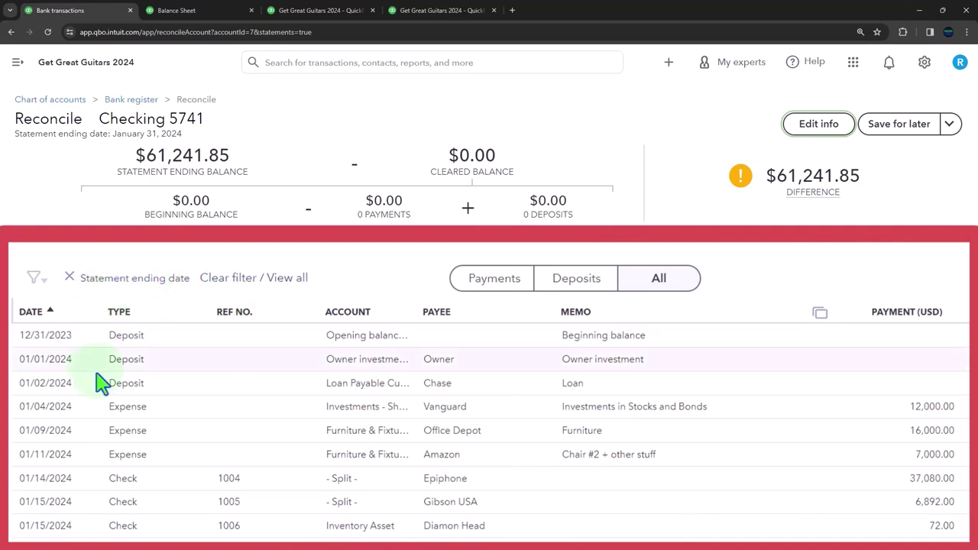
- Review the Checking 5741 reconciliation transactions, then show only the deposits with the balance summary collapsed
scroll(99, 390, "down", 1)
scroll(100, 390, "down", 4)
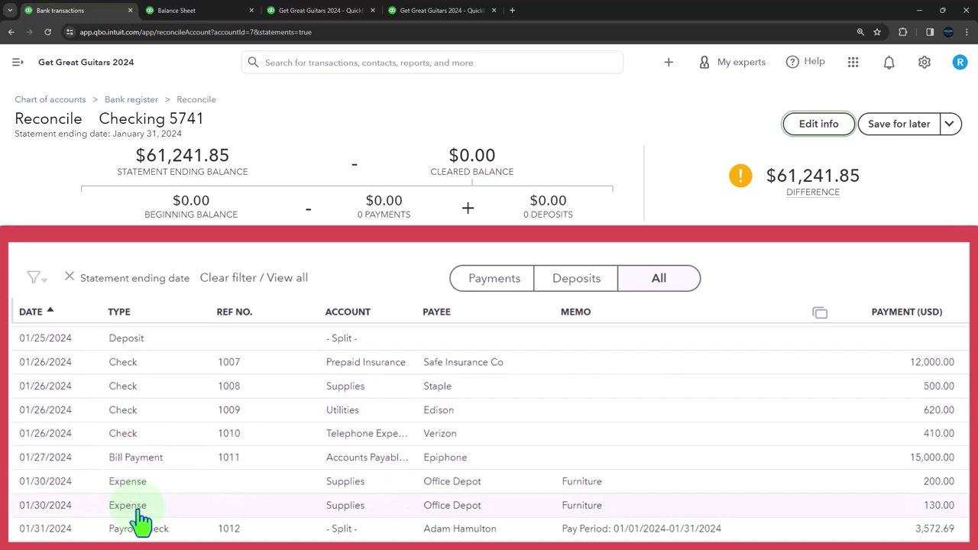
left_click(43, 283)
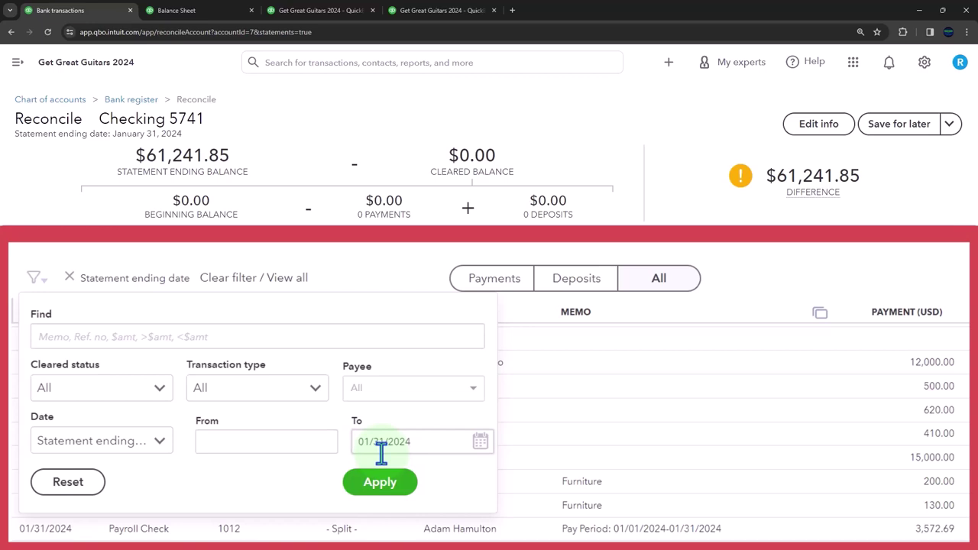
left_click(768, 277)
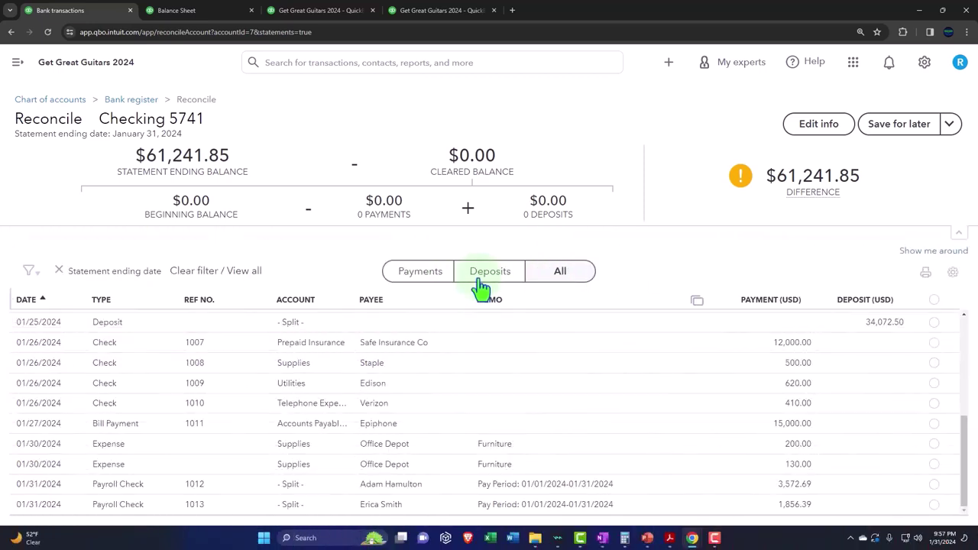
left_click(481, 288)
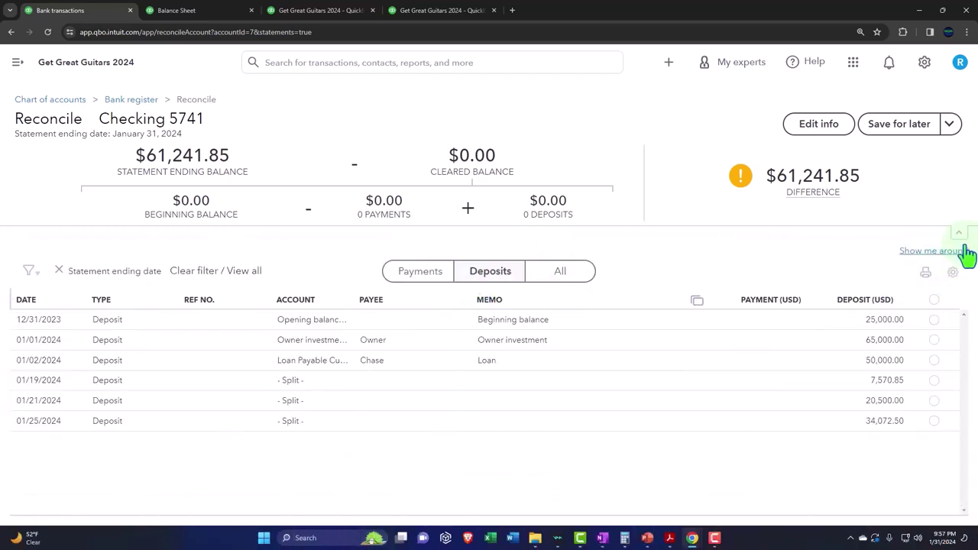
scroll(961, 243, "down", 1)
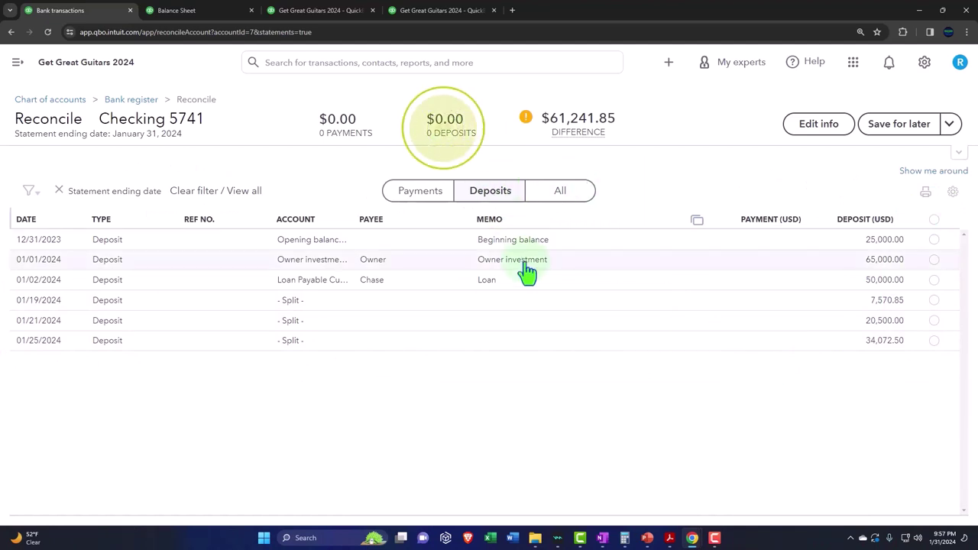
key("ctrl+plus")
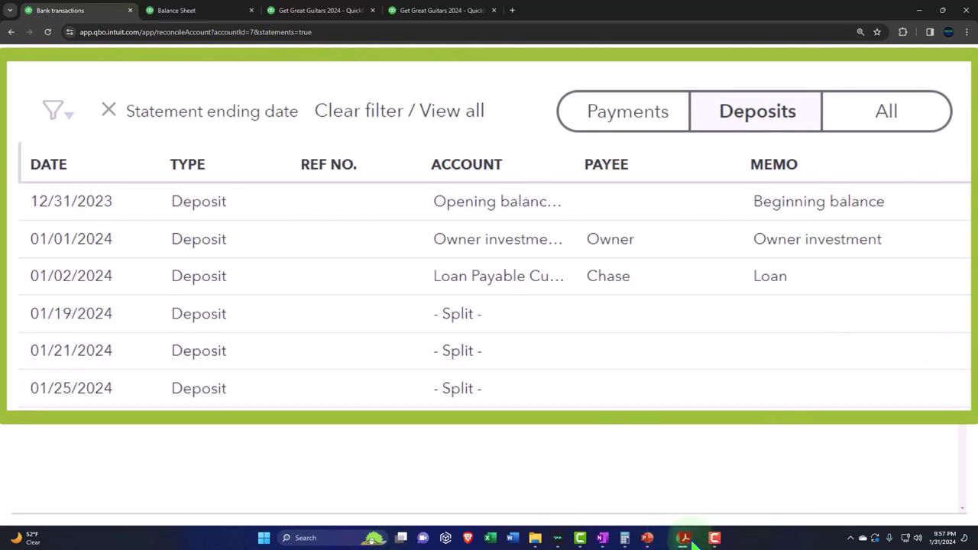
- Look up the 1/3 deposit in Bank Stmt Jan.pdf in Acrobat and mark the matching 65,000.00 owner investment as cleared in QuickBooks
left_click(715, 539)
left_click(671, 437)
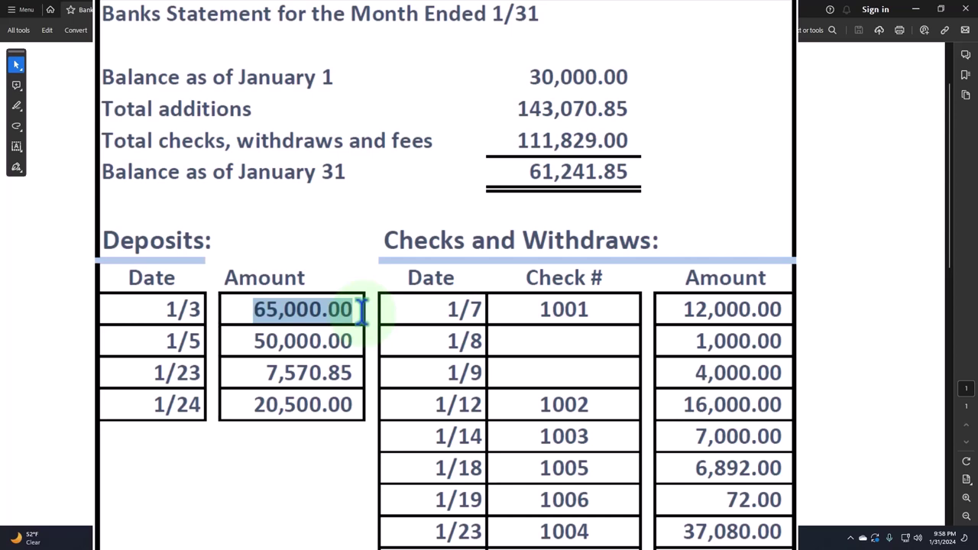
left_click_drag(340, 311, 328, 333)
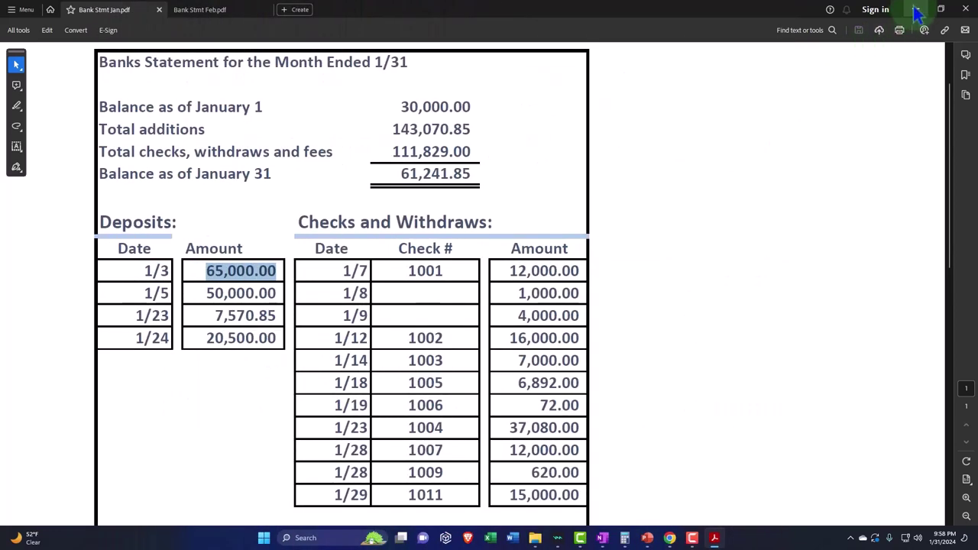
left_click(918, 11)
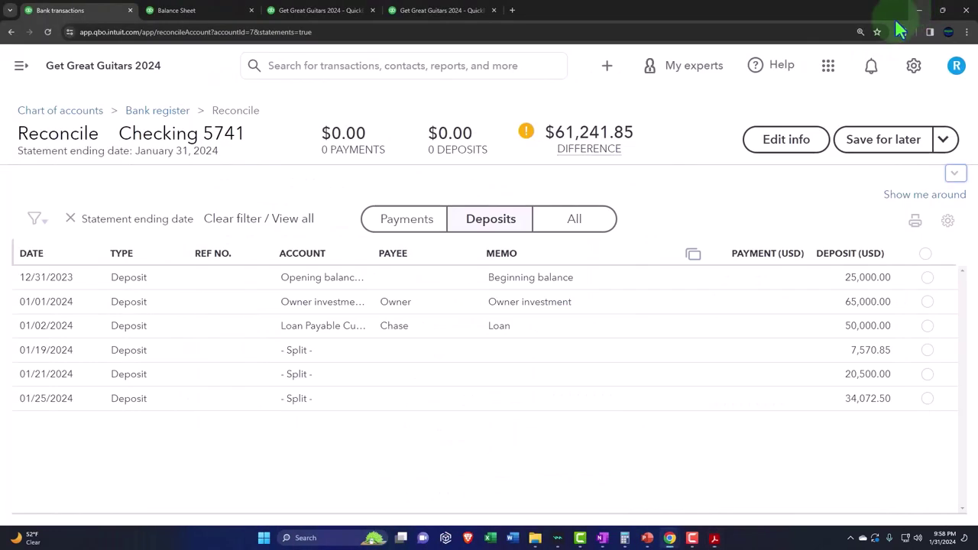
left_click(927, 301)
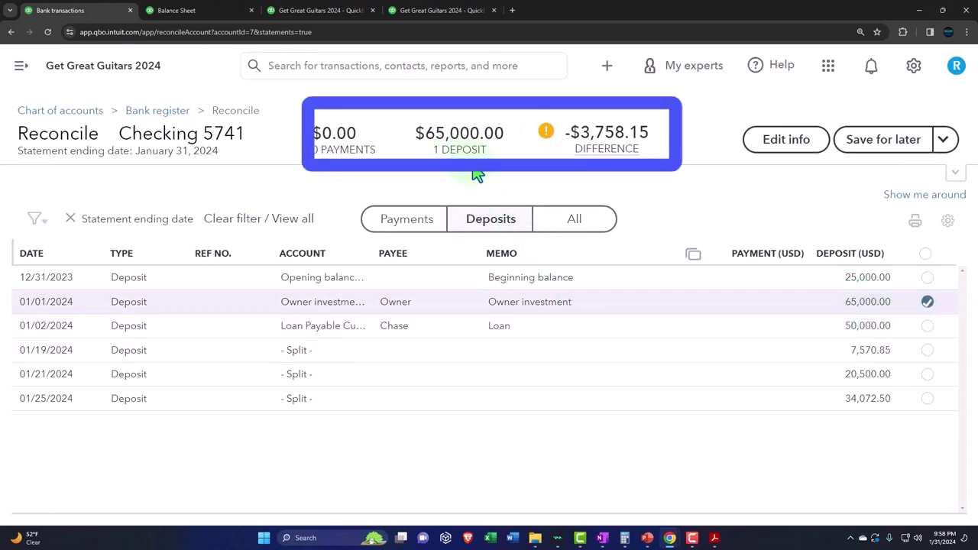
- Highlight the 65,000.00 deposit amount in the January bank statement PDF in Acrobat and return to the QuickBooks reconciliation
left_click(920, 11)
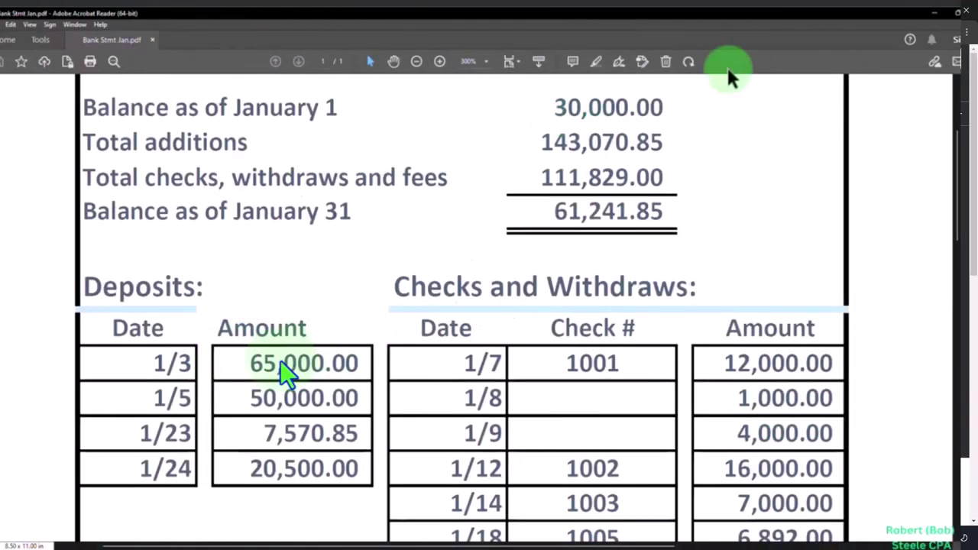
left_click(934, 13)
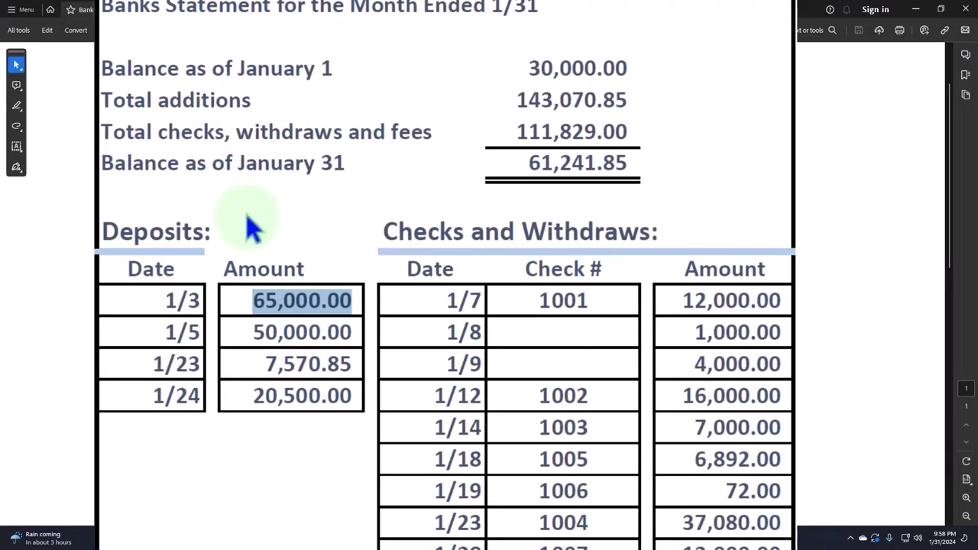
right_click(291, 303)
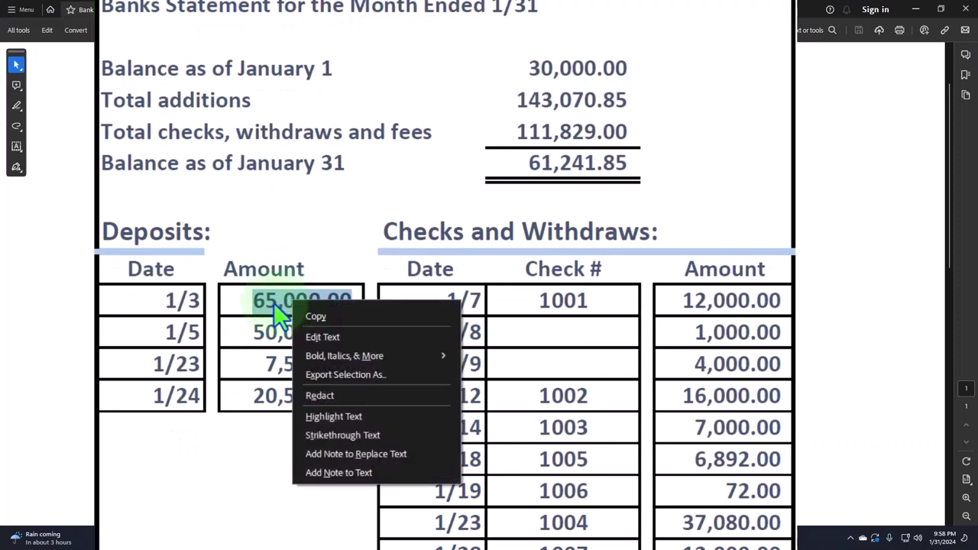
left_click(262, 299)
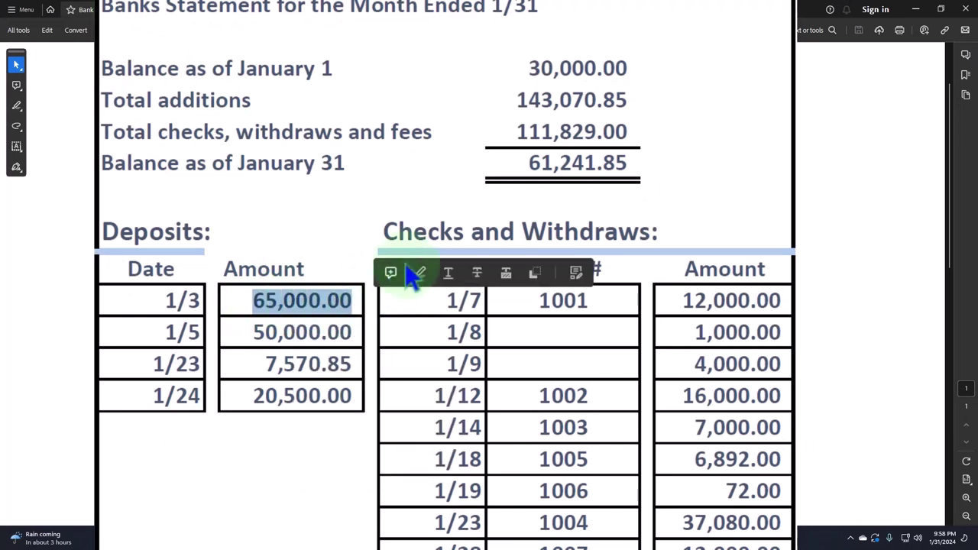
left_click(420, 274)
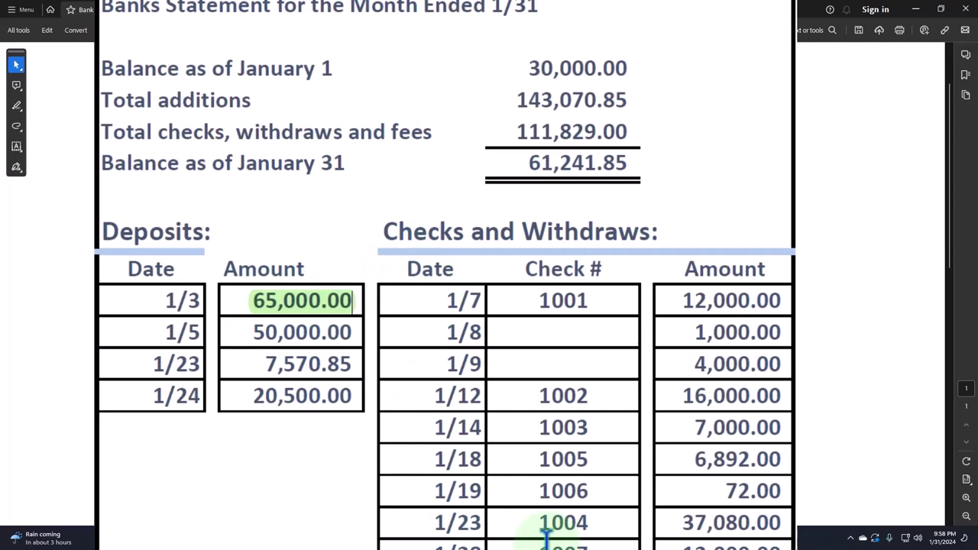
left_click(915, 9)
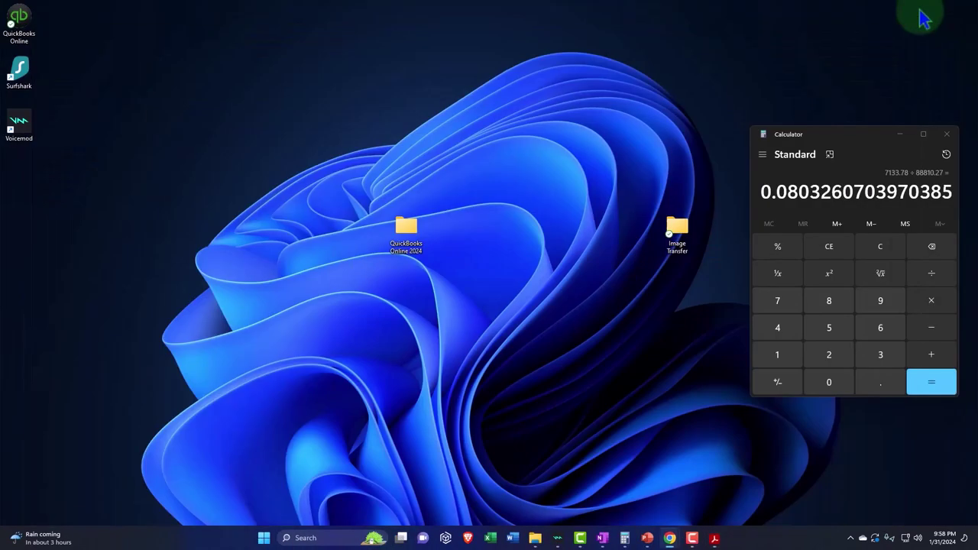
left_click(594, 247)
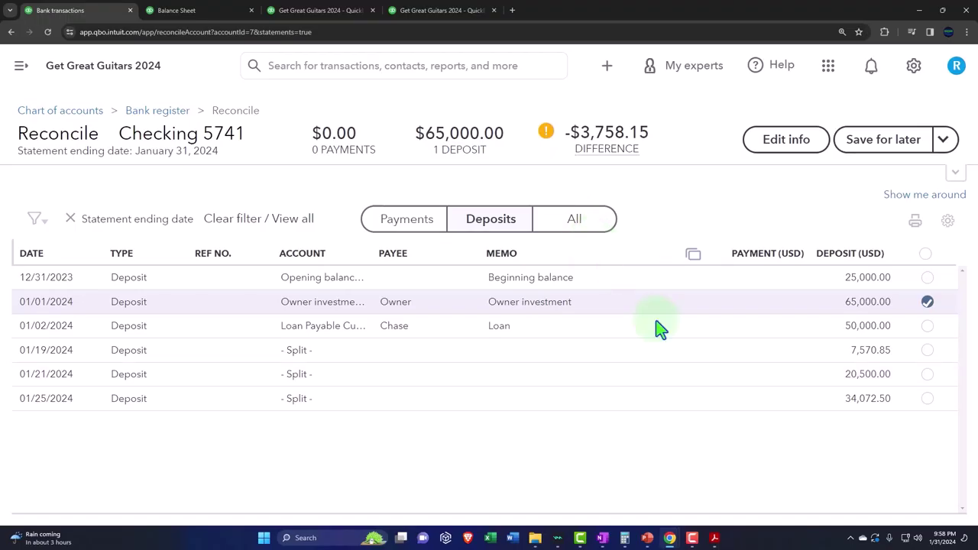
- Check the next deposit on the January bank statement and mark the 50,000.00 Chase loan deposit as cleared in the reconciliation
mouse_move(715, 537)
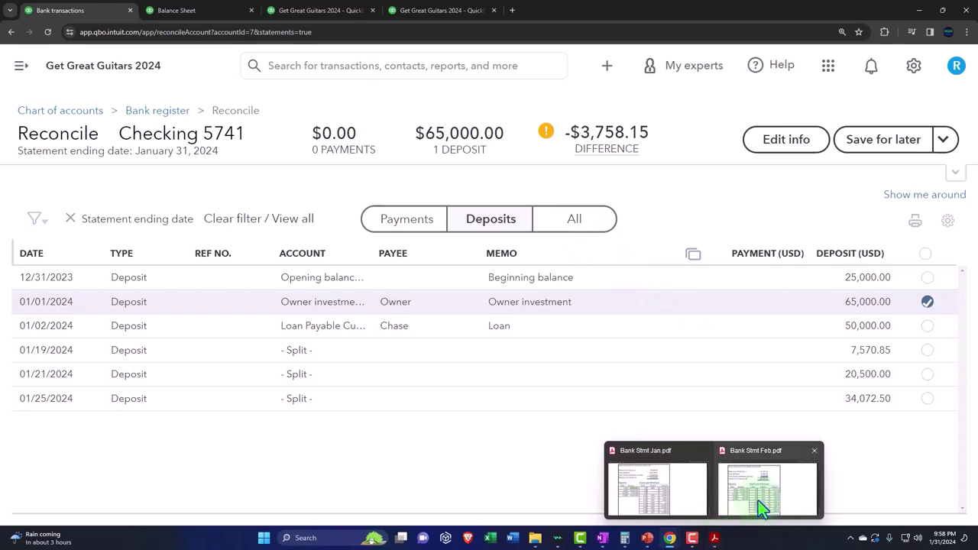
left_click(759, 501)
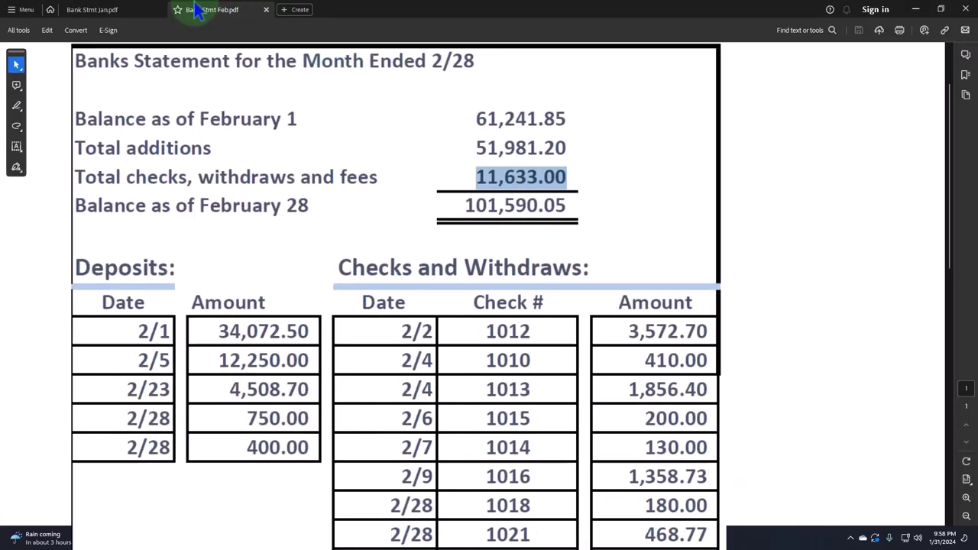
left_click(124, 15)
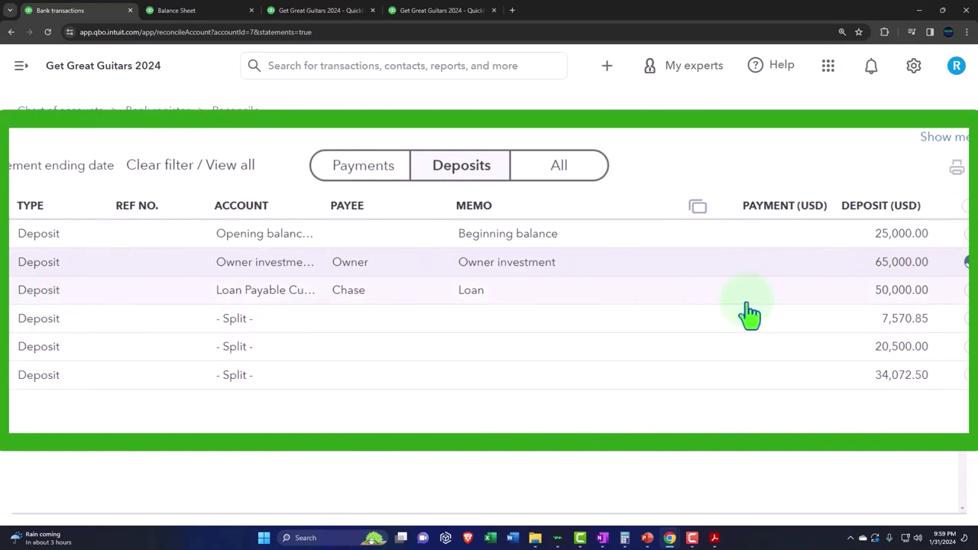
left_click(967, 290)
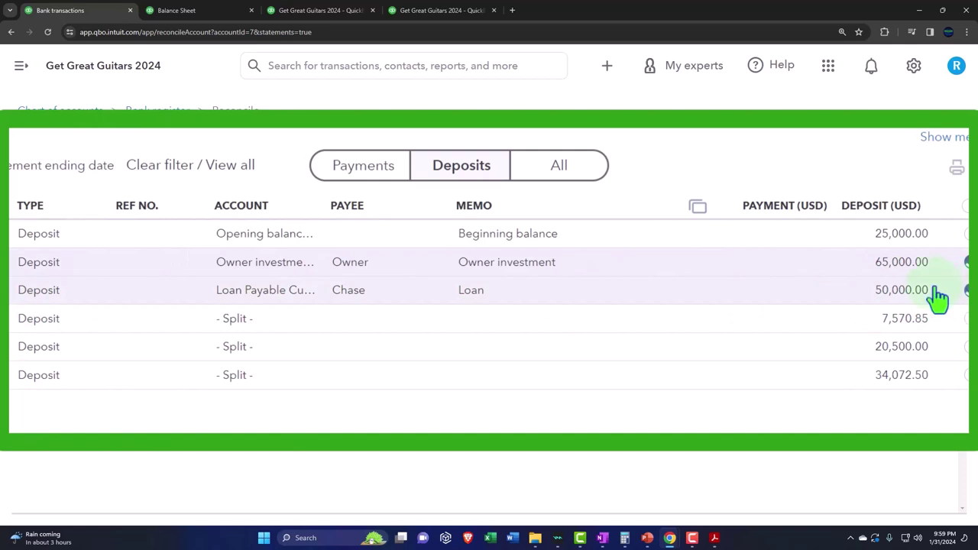
- Highlight the 50,000.00 deposit amount in the January bank statement PDF and return to the reconciliation
mouse_move(714, 538)
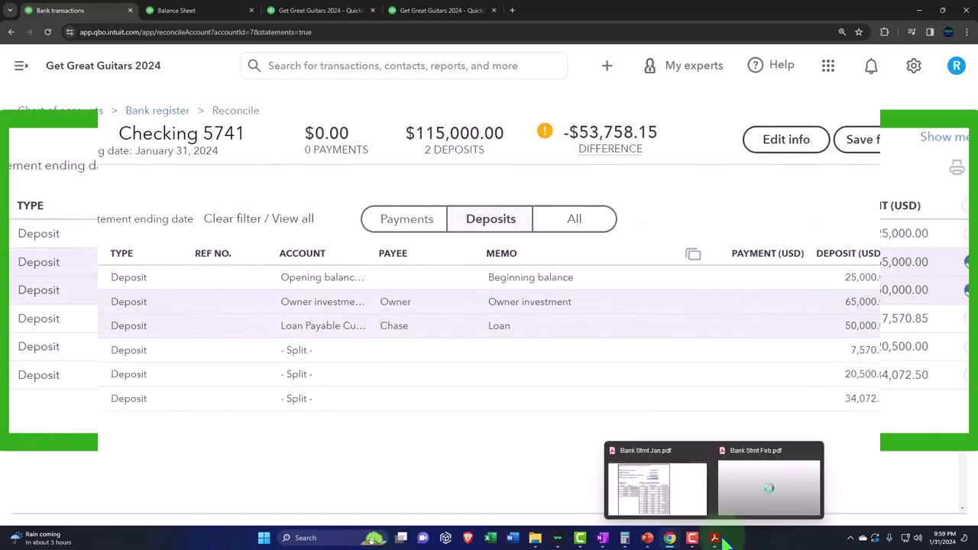
left_click(657, 486)
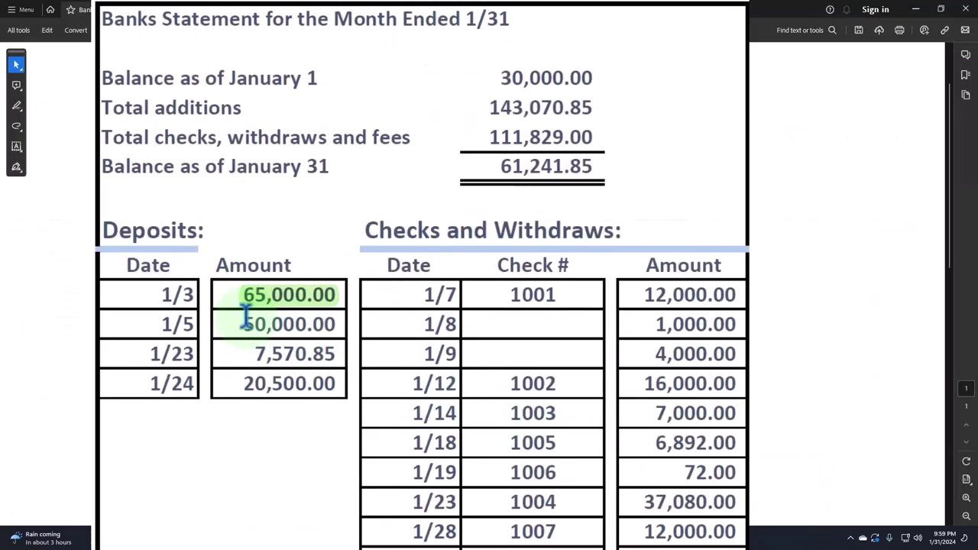
left_click_drag(207, 293, 277, 293)
left_click(380, 300)
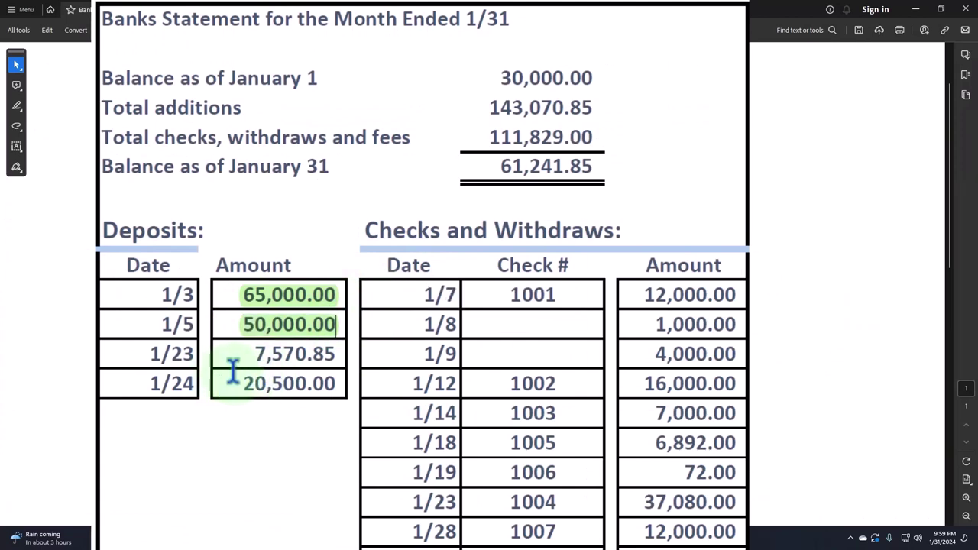
left_click(915, 9)
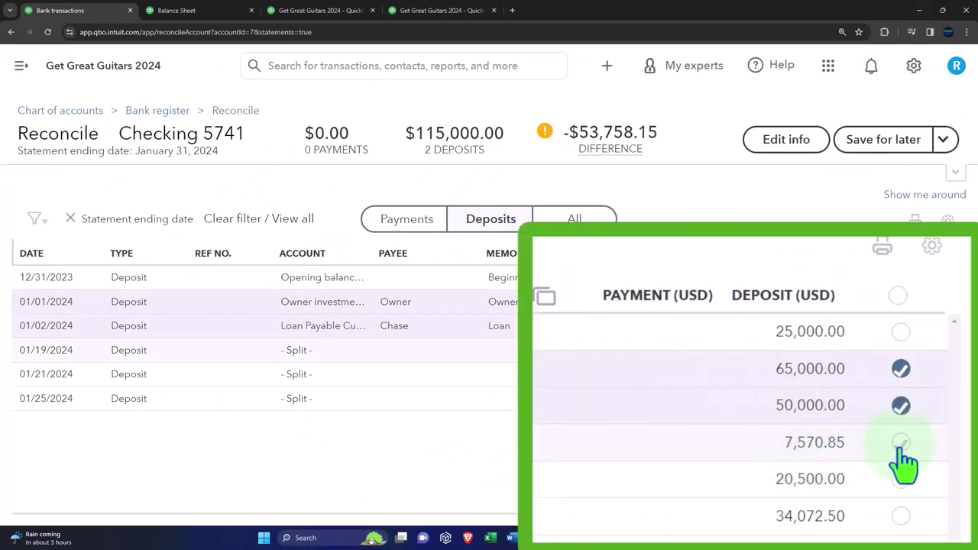
- Mark the 01/19/2024 deposit of 7,570.85 as cleared and highlight the same amount in the January bank statement PDF
left_click(899, 445)
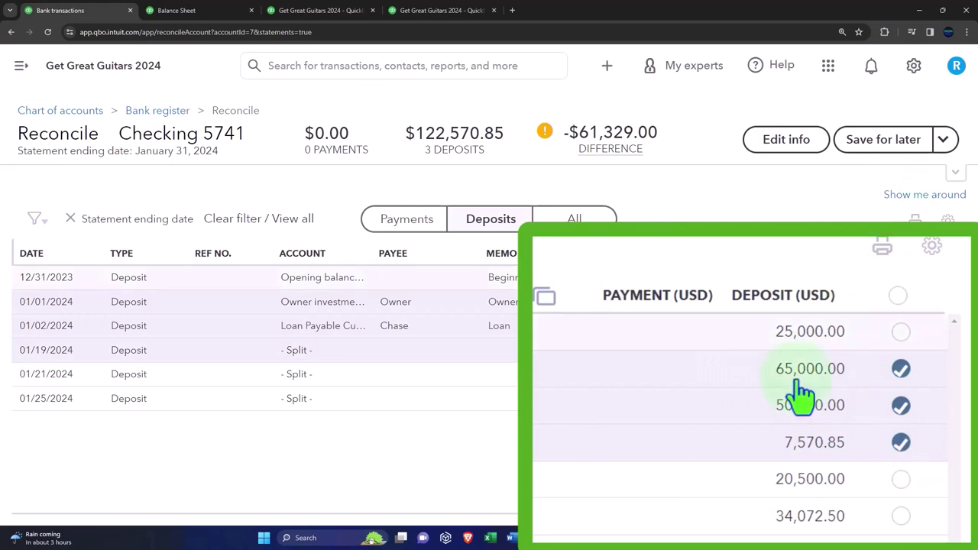
mouse_move(715, 539)
left_click(682, 503)
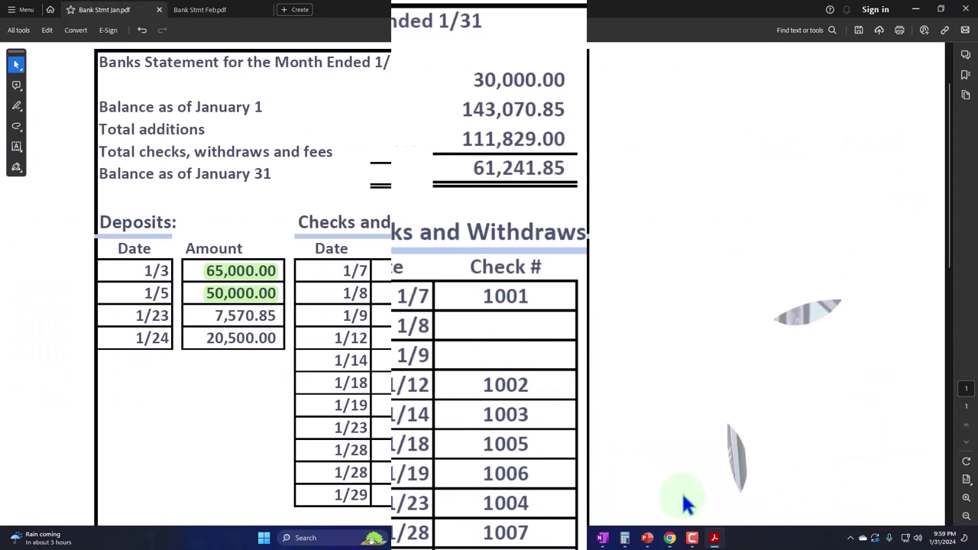
left_click_drag(237, 354, 317, 354)
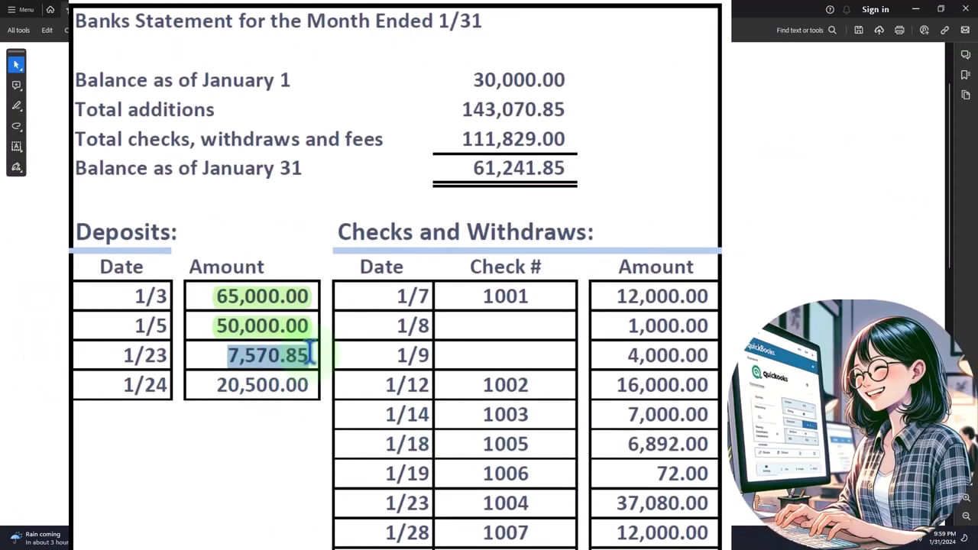
left_click(354, 329)
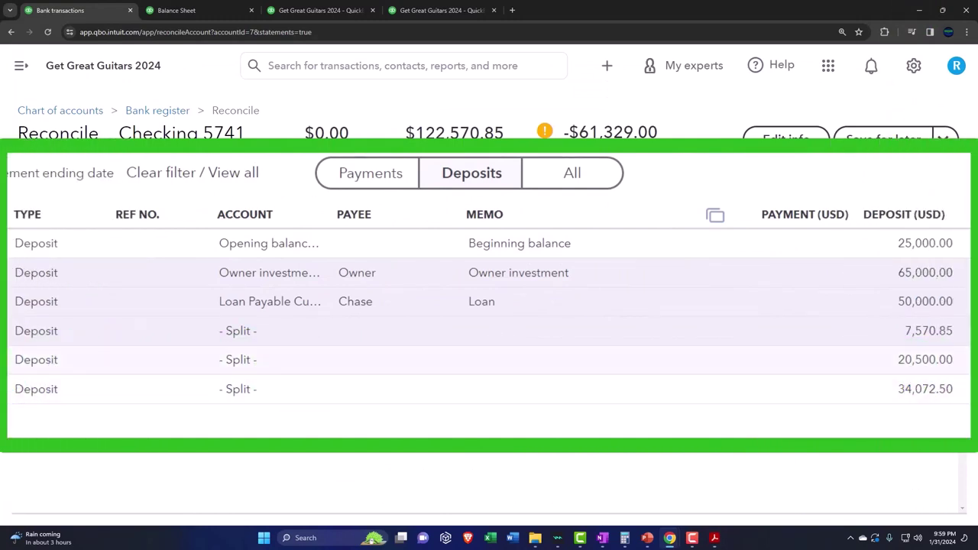
- Mark the 01/21/2024 deposit of 20,500.00 as cleared and highlight the same amount in the January bank statement PDF
left_click(782, 363)
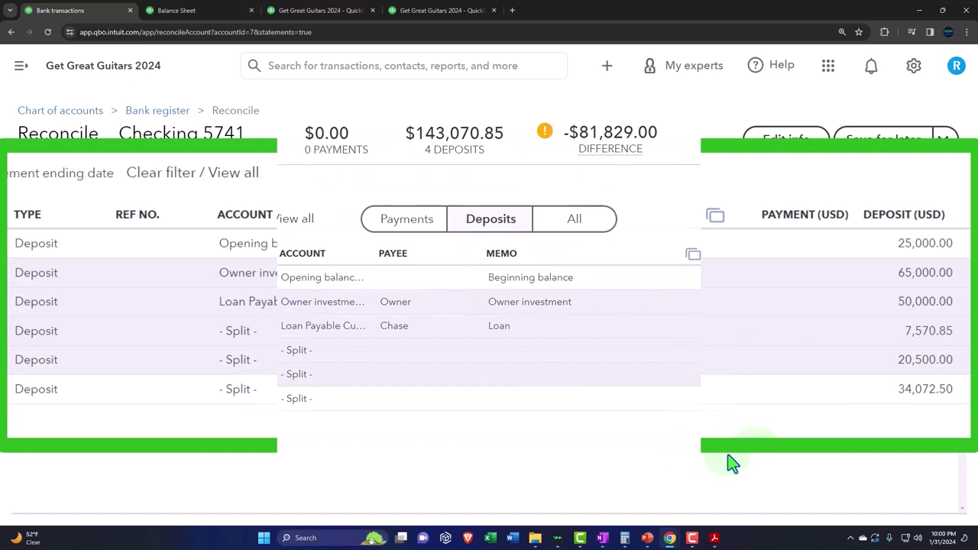
mouse_move(715, 538)
left_click(683, 494)
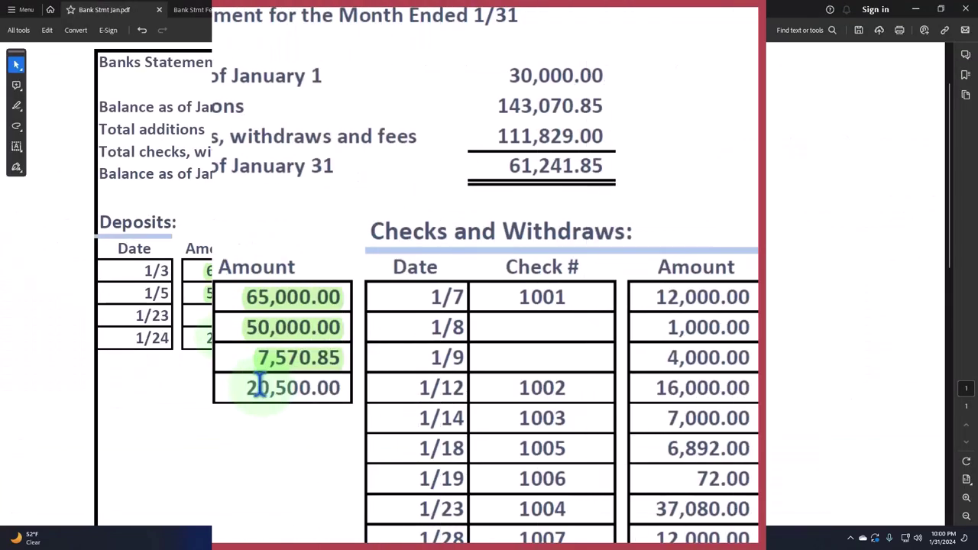
left_click_drag(214, 340, 276, 340)
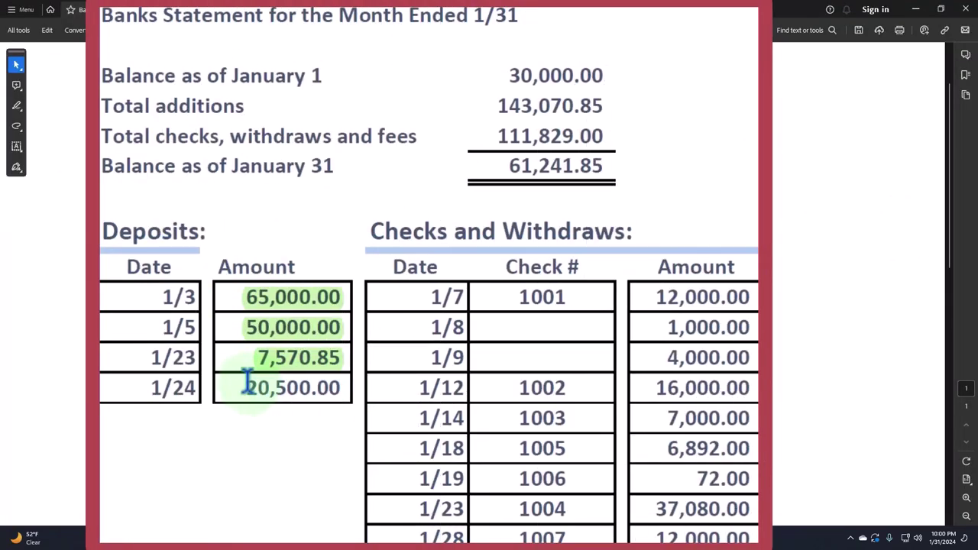
left_click_drag(246, 382, 323, 386)
left_click(295, 364)
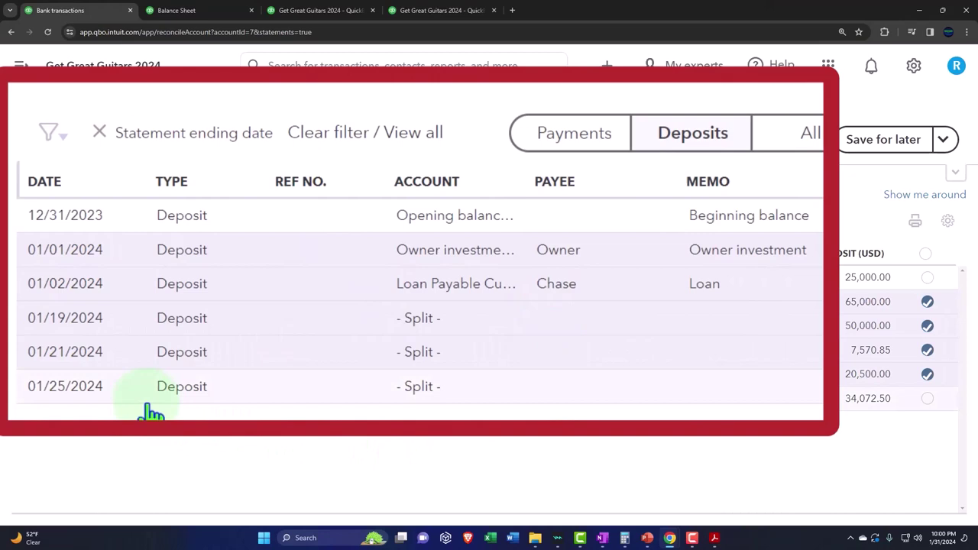
- Reopen Bank Stmt Jan.pdf in Acrobat and compare the statement's total additions with the cleared deposits
mouse_move(718, 539)
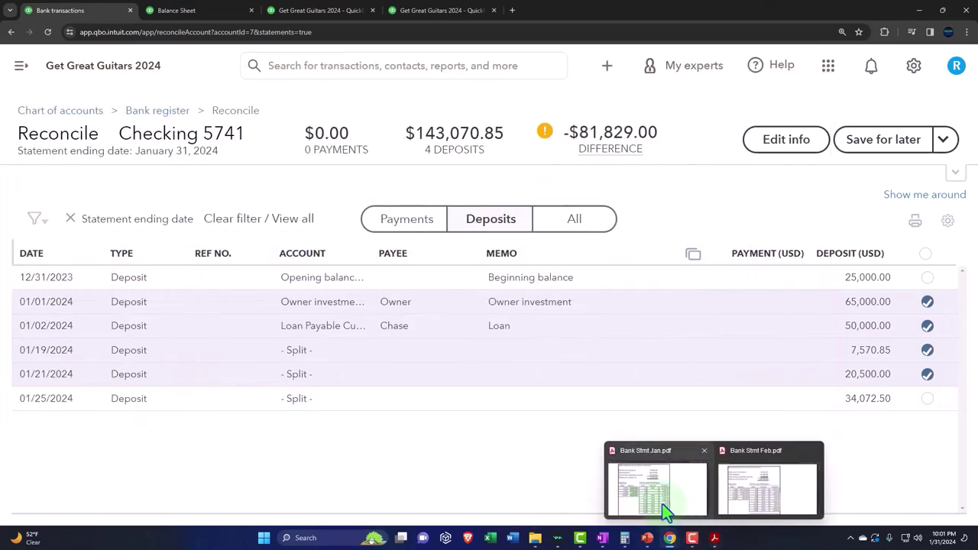
left_click(665, 511)
scroll(392, 454, "up", 3)
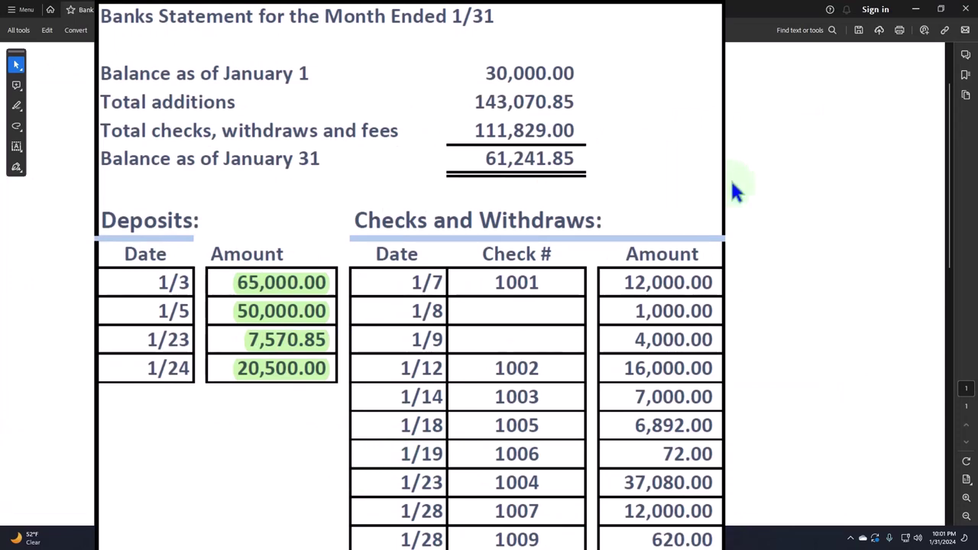
- Compare the reconciliation's deposit total with the January bank statement PDF and highlight the 143,070.85 total additions there
left_click(919, 10)
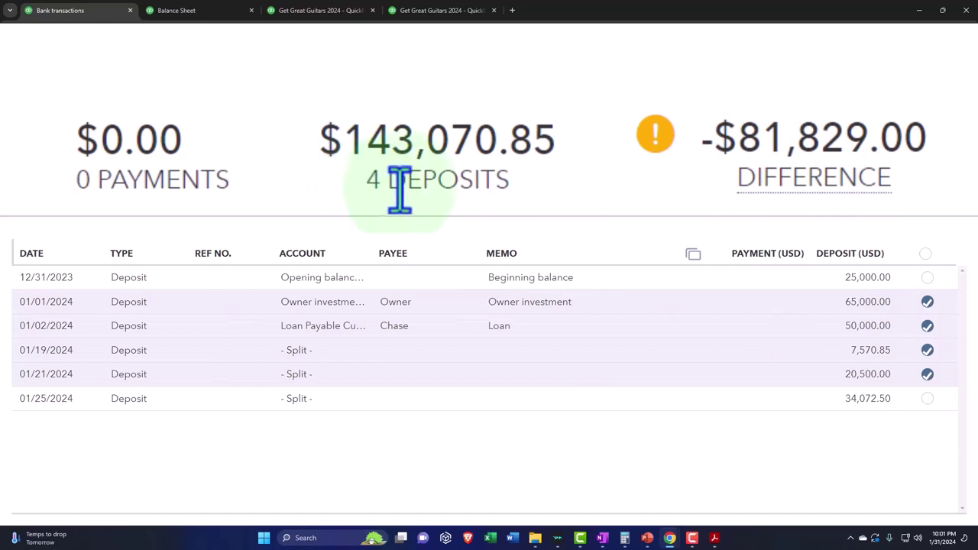
mouse_move(690, 527)
left_click(670, 490)
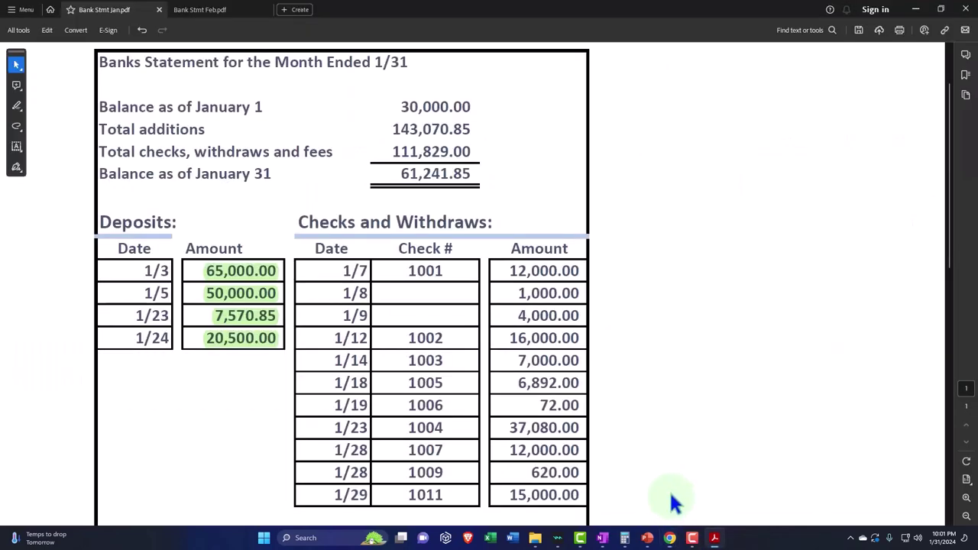
left_click_drag(520, 113, 635, 102)
left_click(681, 86)
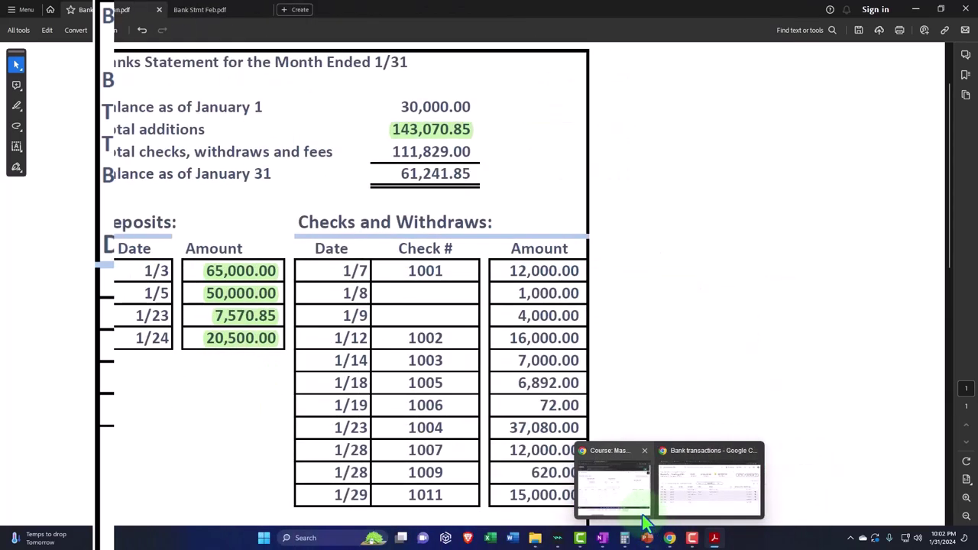
- Return to the QuickBooks reconciliation and mark the 12/31/2023 beginning balance deposit of 25,000.00 as cleared
left_click(686, 496)
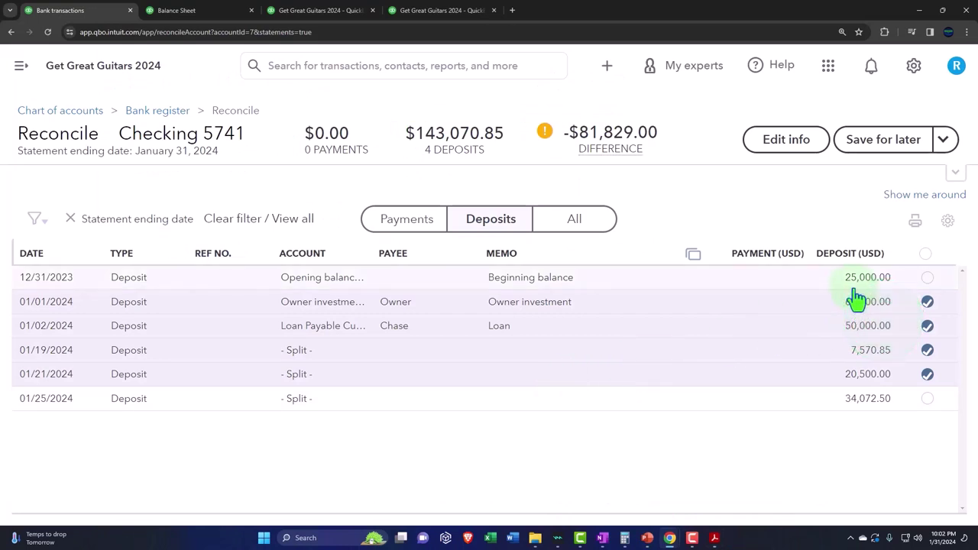
left_click(927, 281)
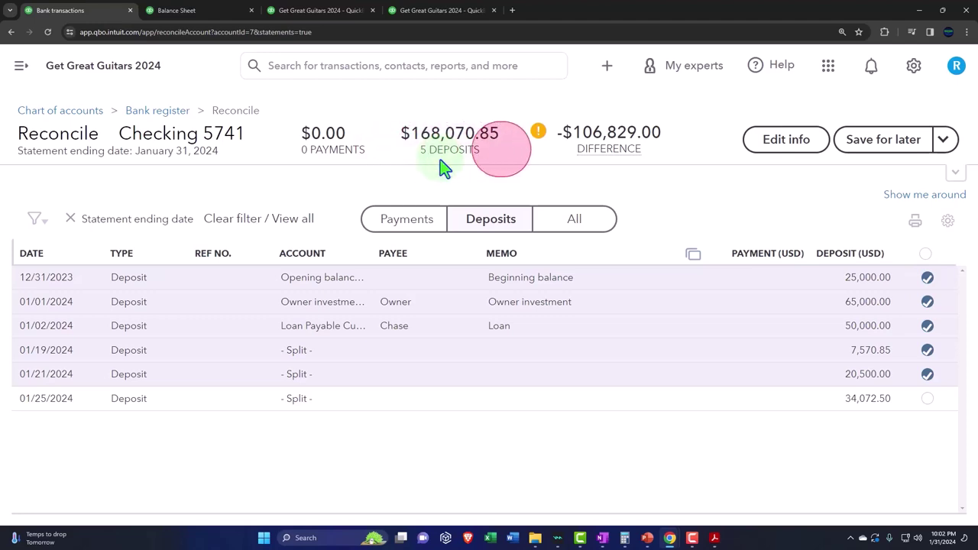
- Switch to the January bank statement in Acrobat and examine its January 1 balance and the list of checks and withdrawals
key("alt+Tab")
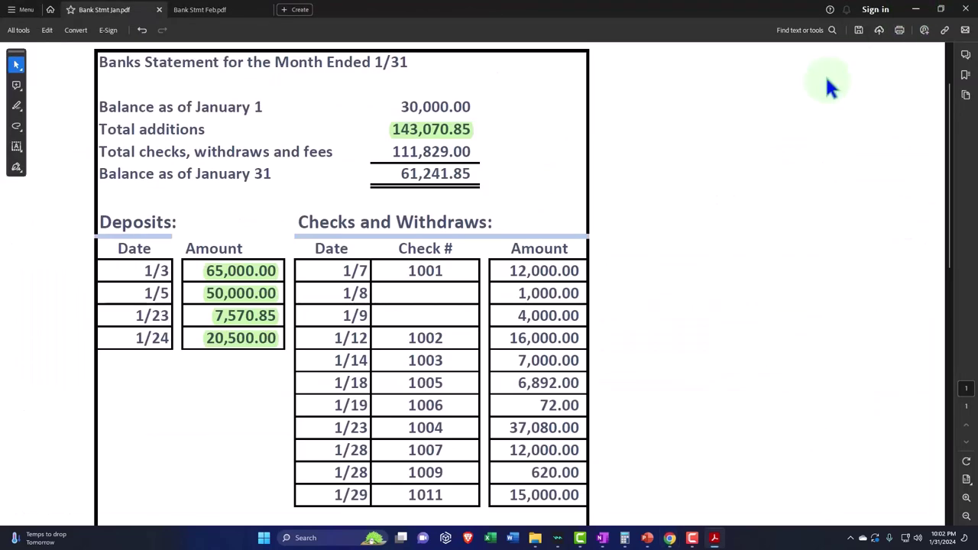
scroll(616, 163, "up", 2)
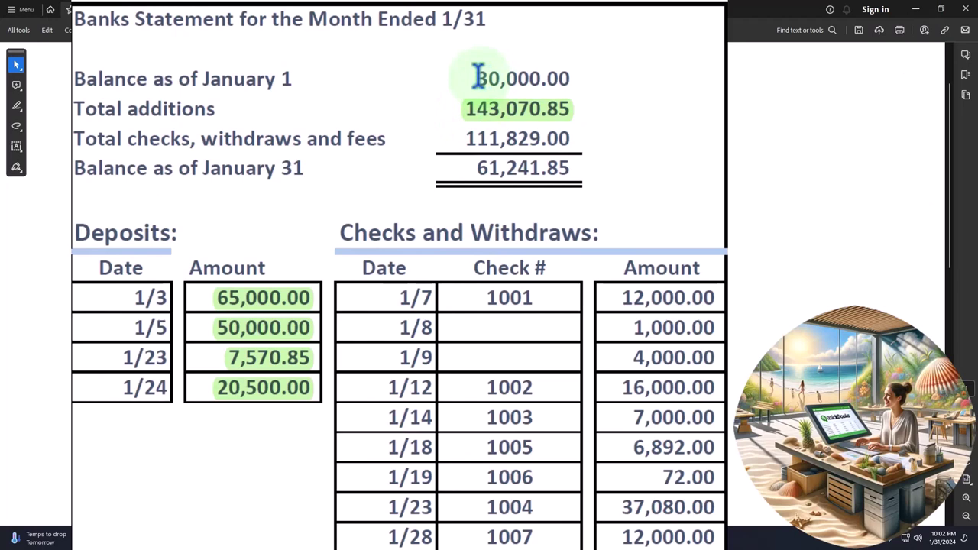
left_click_drag(477, 76, 583, 76)
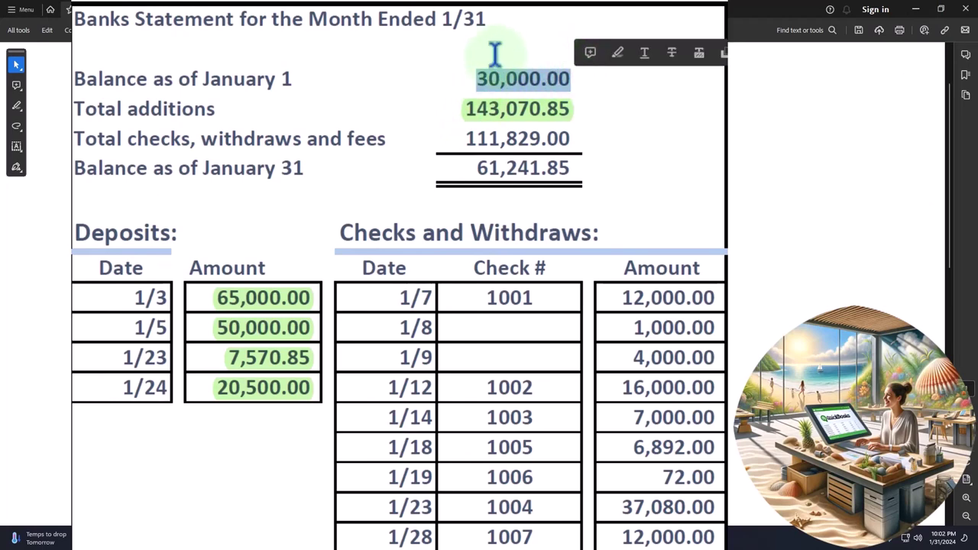
left_click(477, 120)
left_click(447, 123)
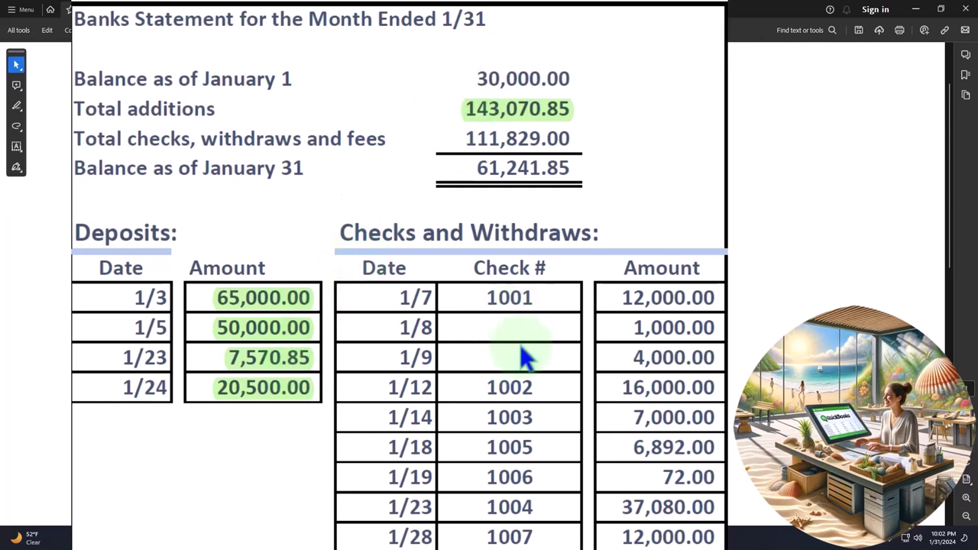
scroll(524, 354, "down", 3)
scroll(522, 349, "up", 2)
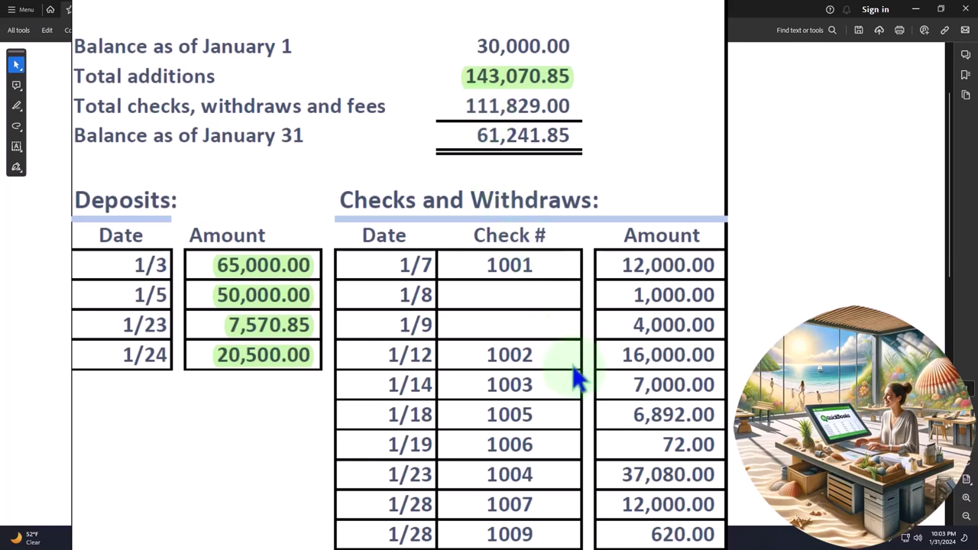
scroll(577, 375, "down", 2)
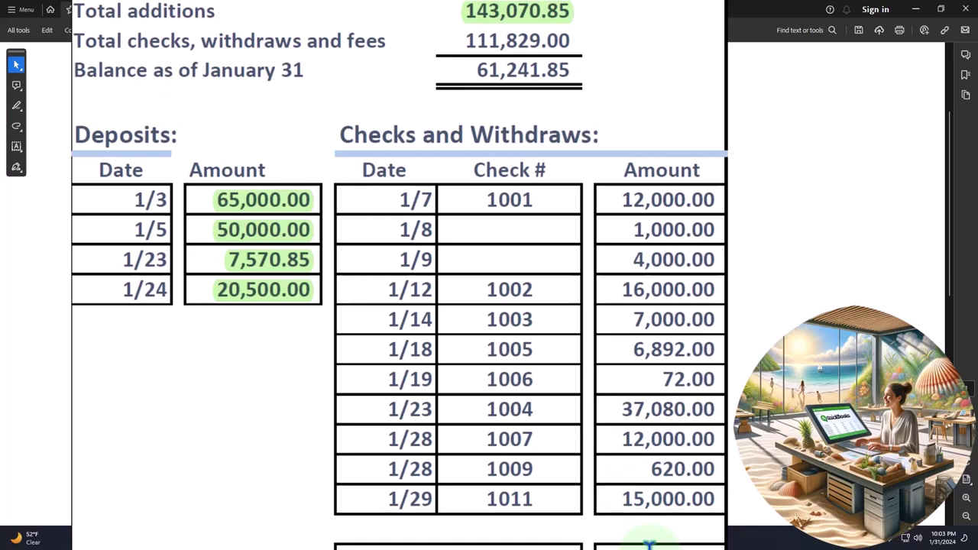
scroll(649, 539, "up", 3)
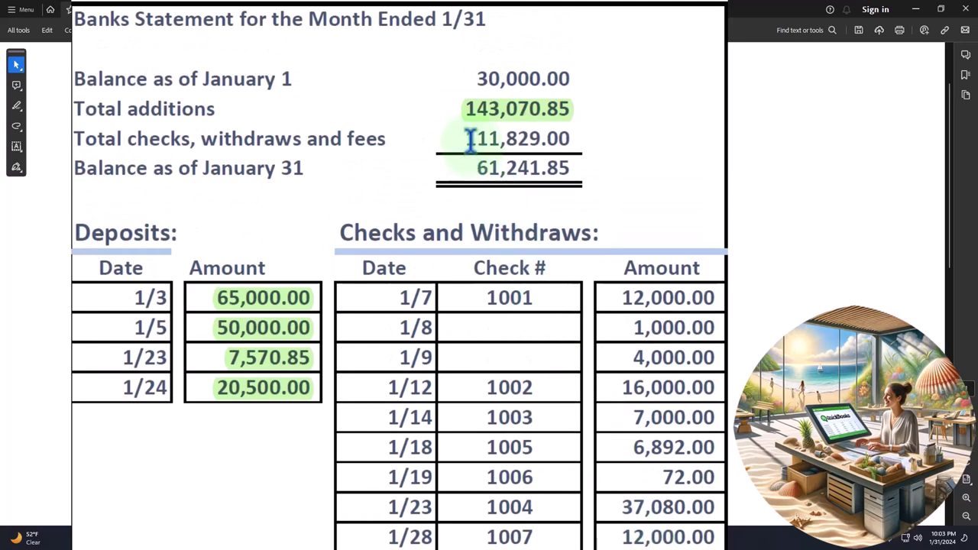
- Compare the statement's total checks, withdraws and fees with the January 1 balance and the 1/8 and 1/9 withdrawals
left_click_drag(471, 139, 569, 142)
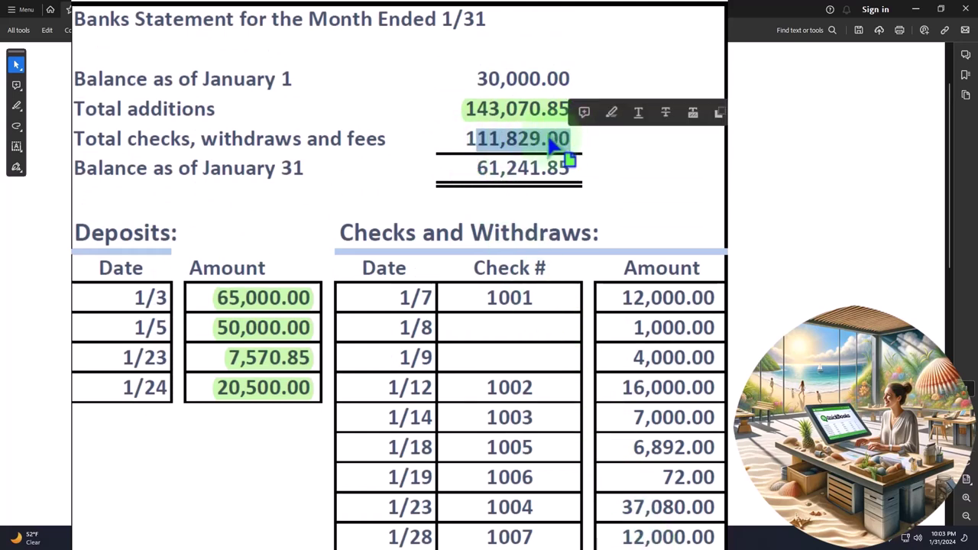
left_click_drag(464, 138, 570, 142)
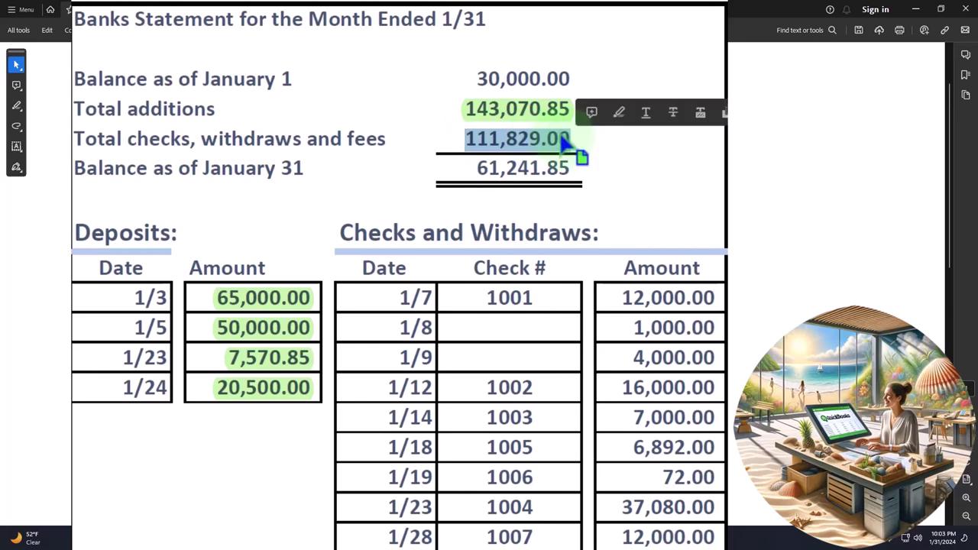
left_click_drag(477, 79, 570, 80)
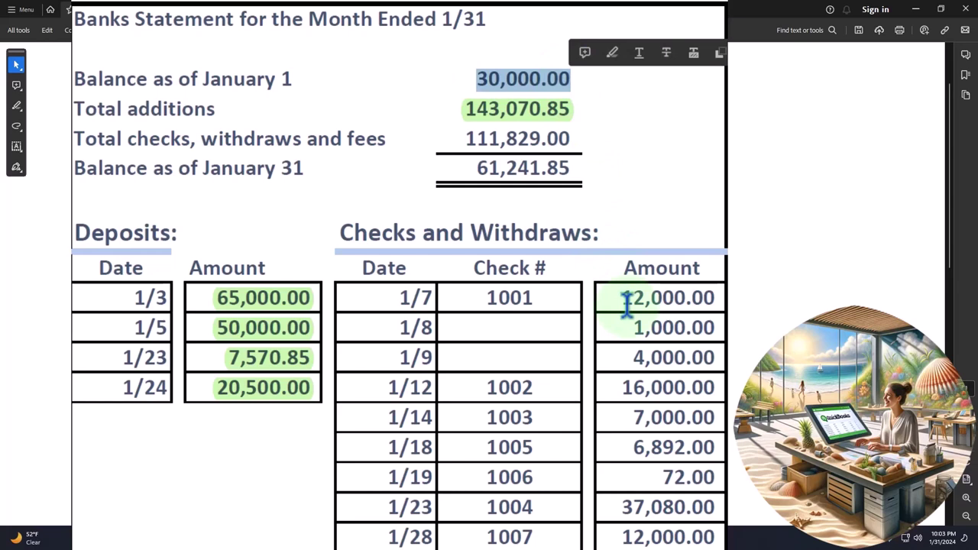
left_click_drag(627, 324, 718, 327)
left_click_drag(633, 357, 718, 357)
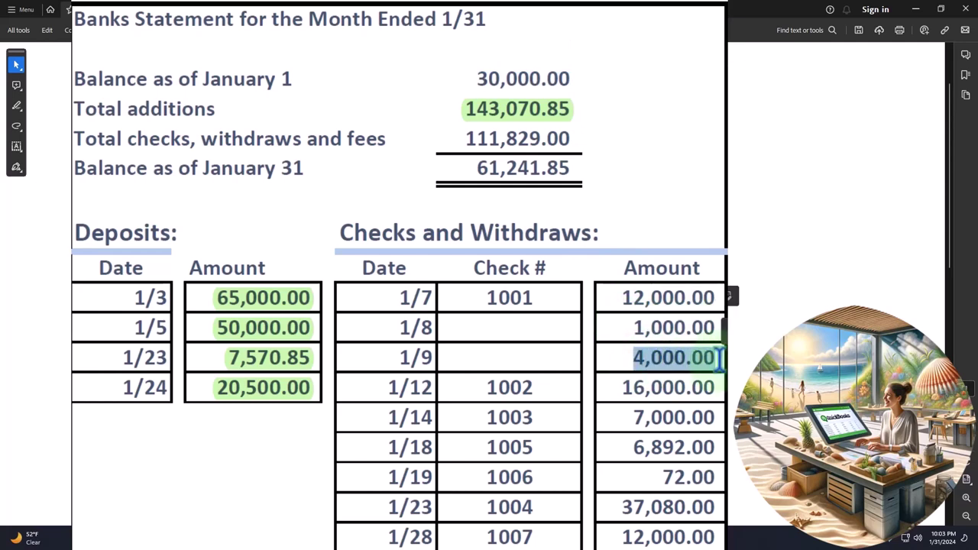
- Return to the reconciliation in QuickBooks and expand its summary to inspect the ending balance, cleared balance and difference
left_click(917, 10)
mouse_move(670, 538)
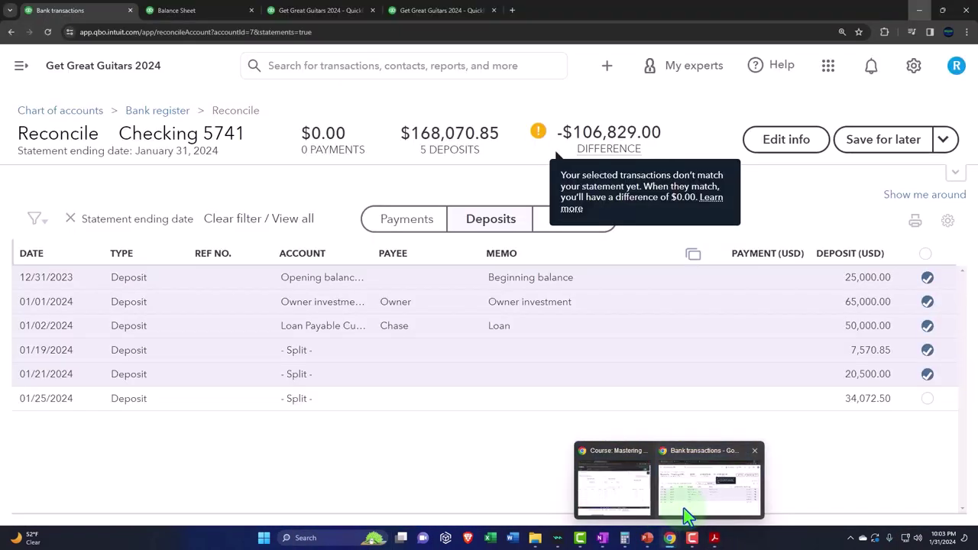
left_click(688, 514)
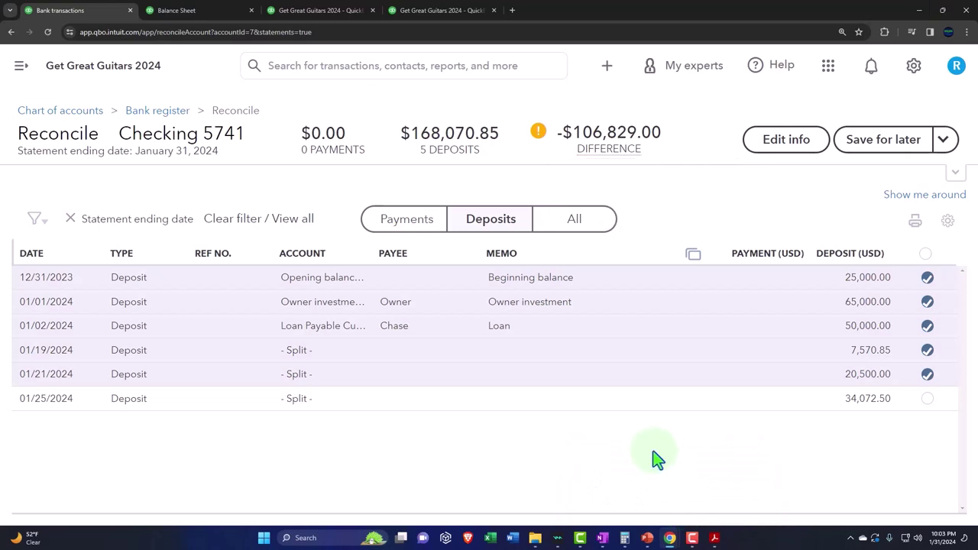
left_click(952, 173)
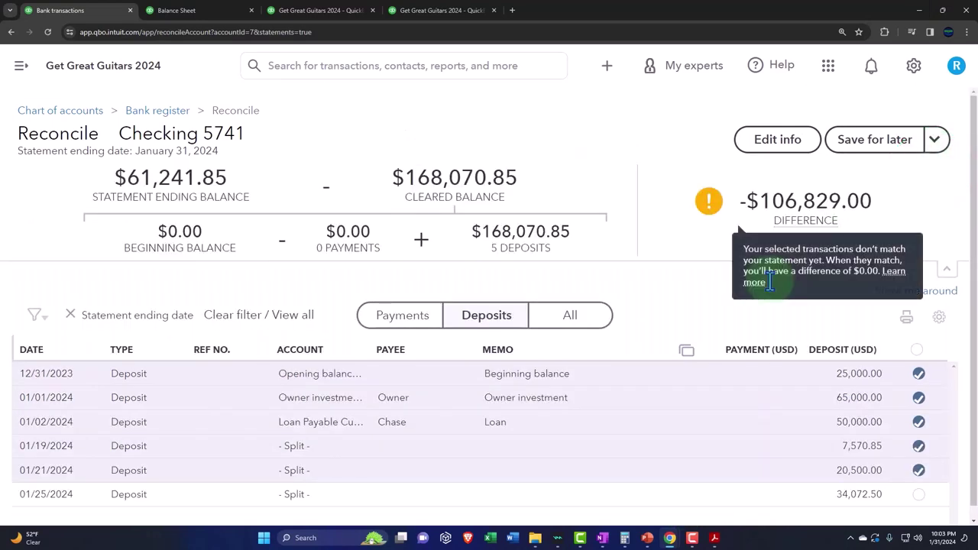
scroll(702, 359, "down", 1)
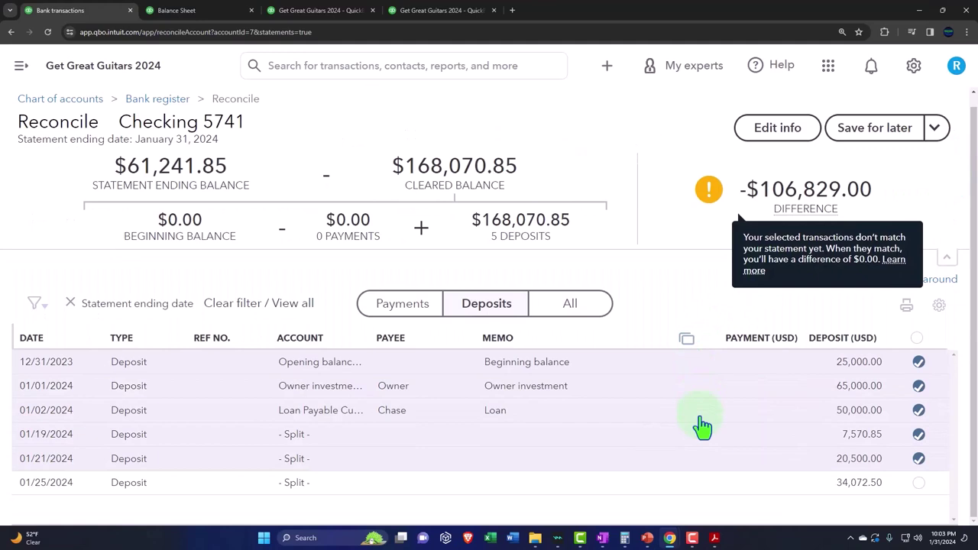
- Review the payments list, show all transactions in the reconciliation, and save the reconciliation for later
left_click(409, 313)
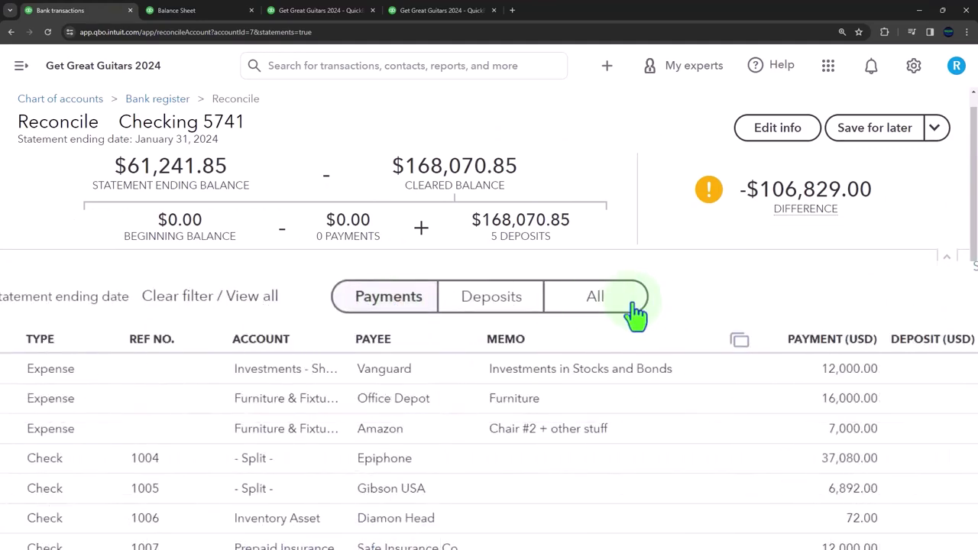
left_click(626, 312)
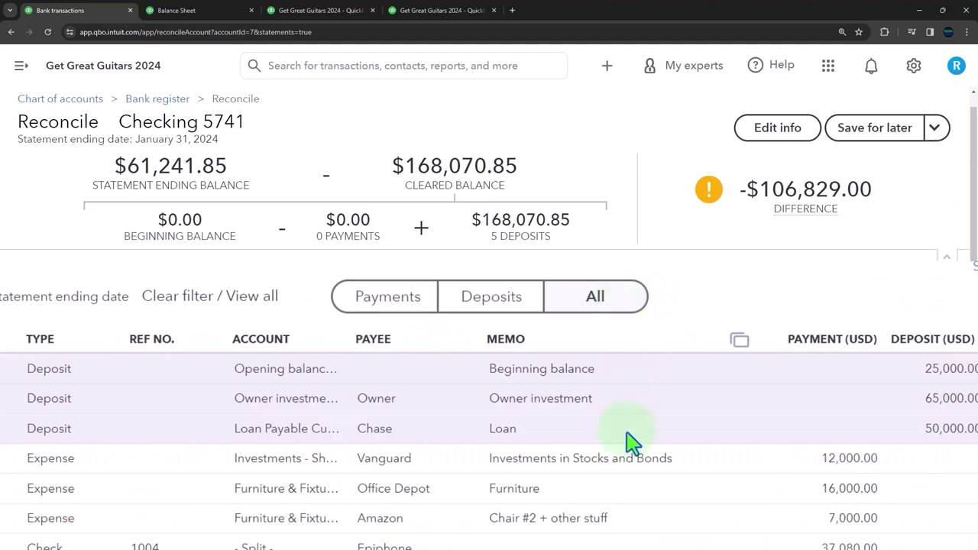
scroll(629, 447, "down", 3)
scroll(631, 455, "down", 2)
scroll(633, 457, "up", 4)
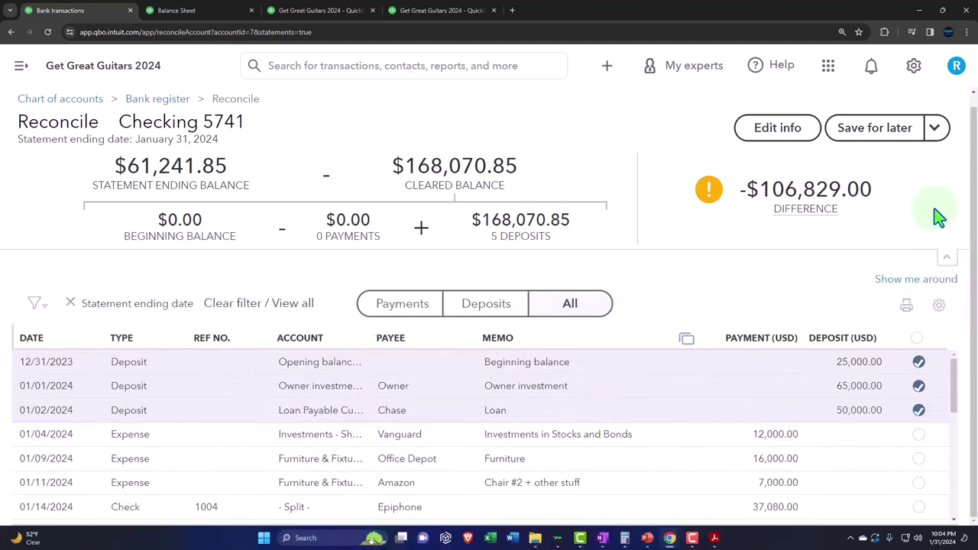
left_click(852, 149)
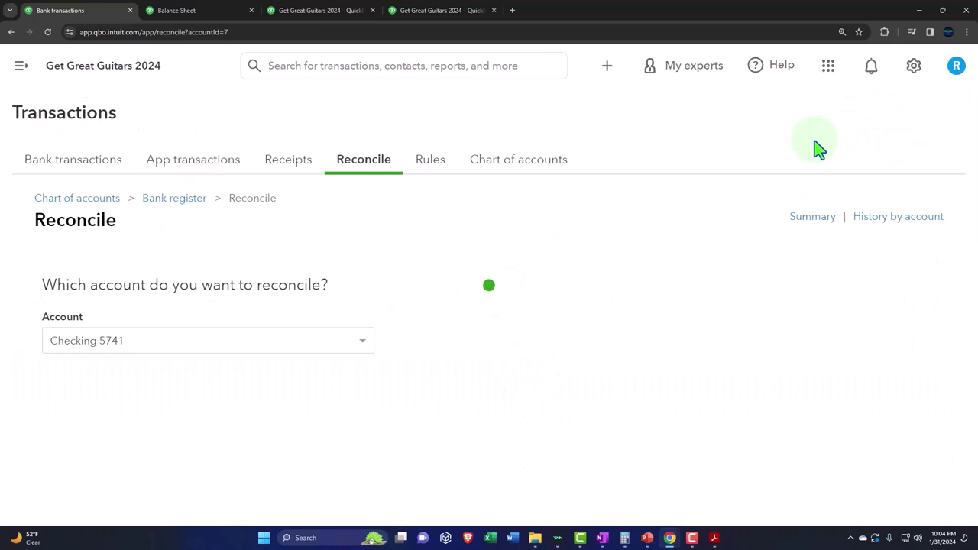
- Consult the January - February 2024 Profit and Loss report alongside the checks and withdrawals in the January bank statement PDF
left_click(333, 14)
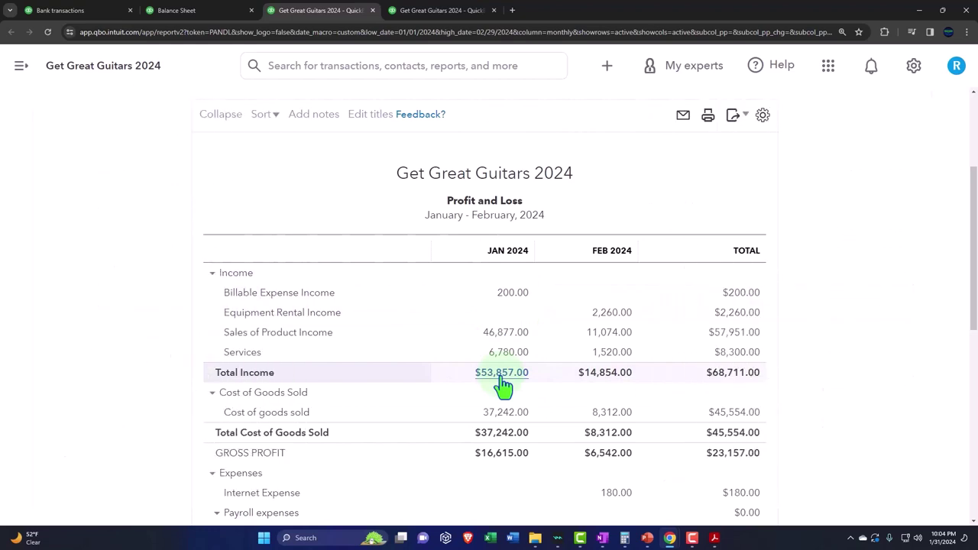
mouse_move(719, 538)
left_click(654, 485)
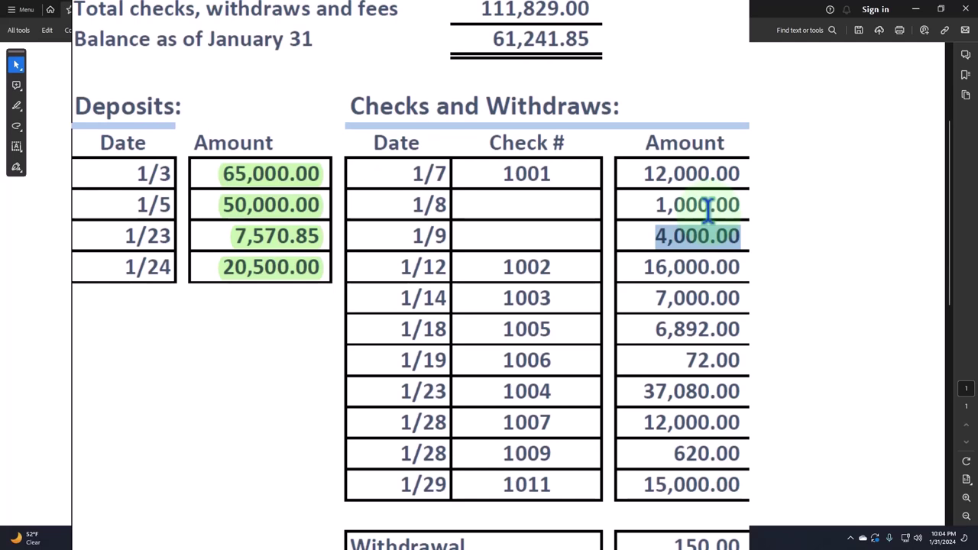
left_click(917, 10)
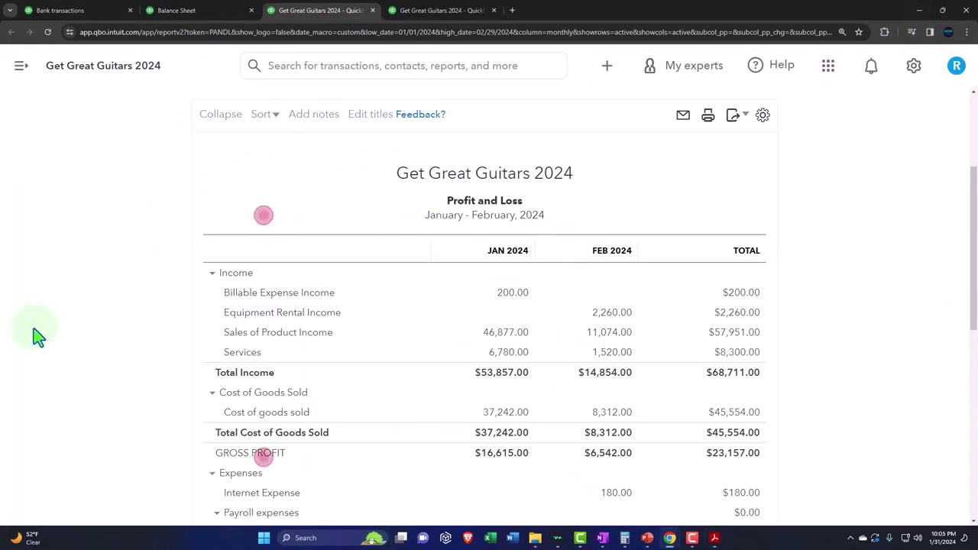